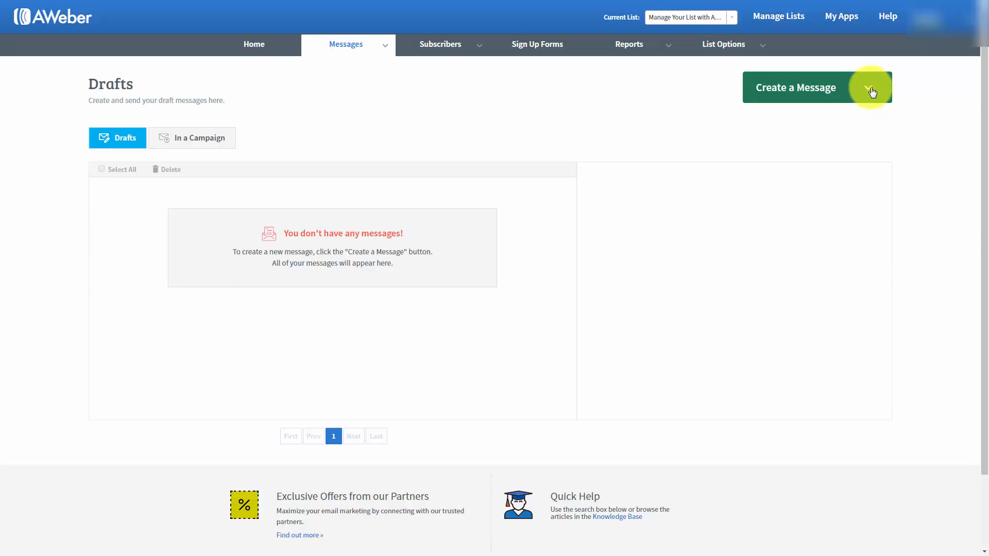
Create a new message with the Drag & Drop Email Builder
left_click(872, 92)
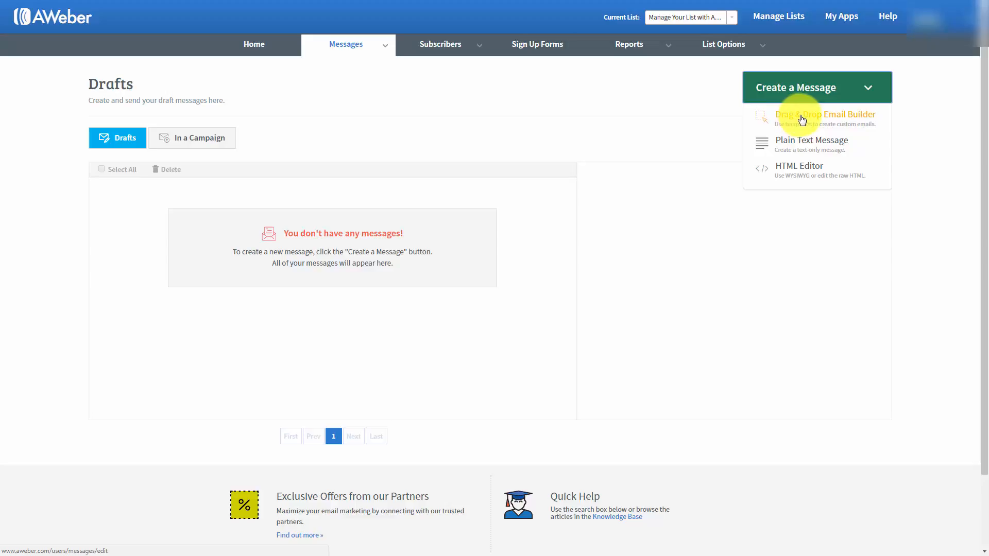
left_click(802, 119)
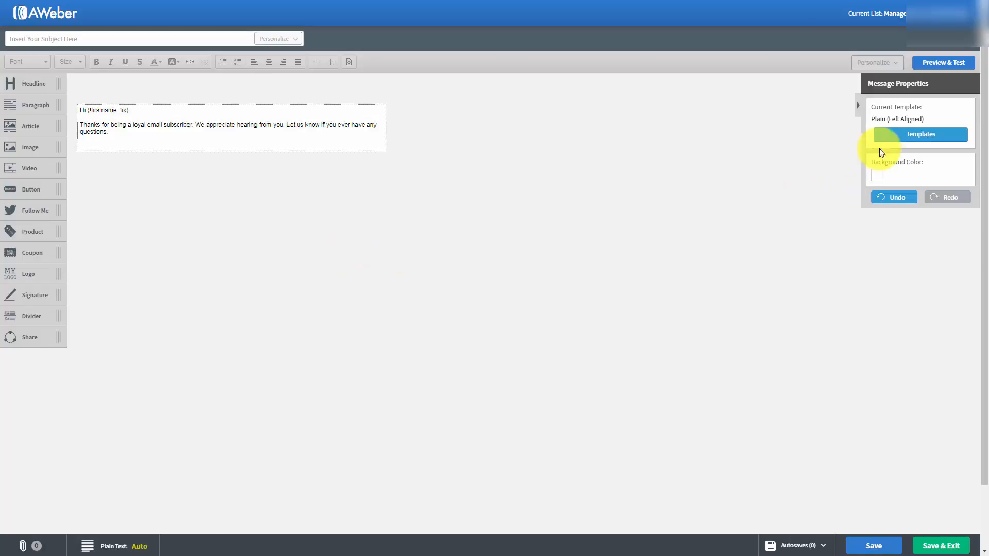
Browse the message template gallery and preview the Plain template in its Center Aligned and Left Aligned versions
left_click(912, 136)
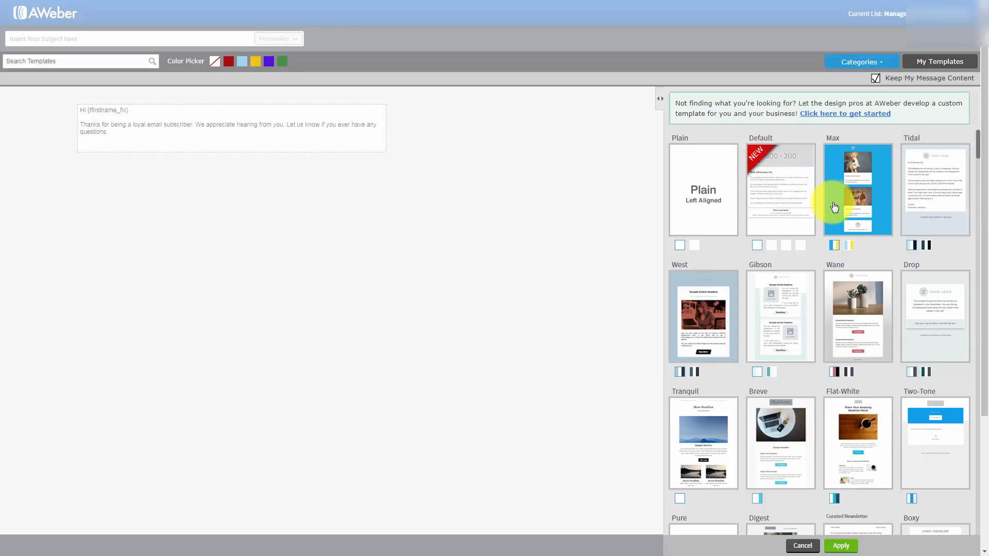
scroll(830, 209, "down", 3)
scroll(829, 213, "down", 5)
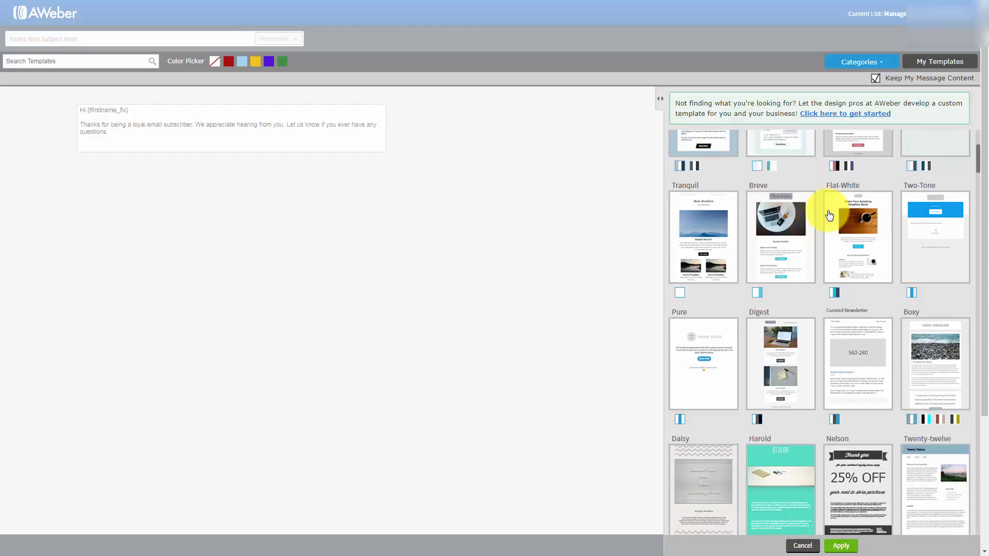
scroll(823, 214, "down", 3)
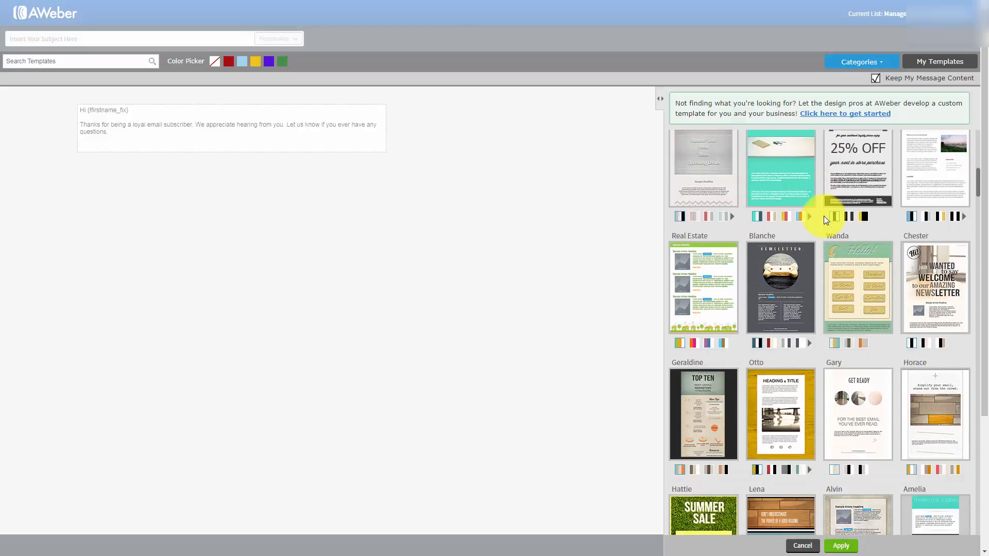
left_click_drag(978, 196, 976, 133)
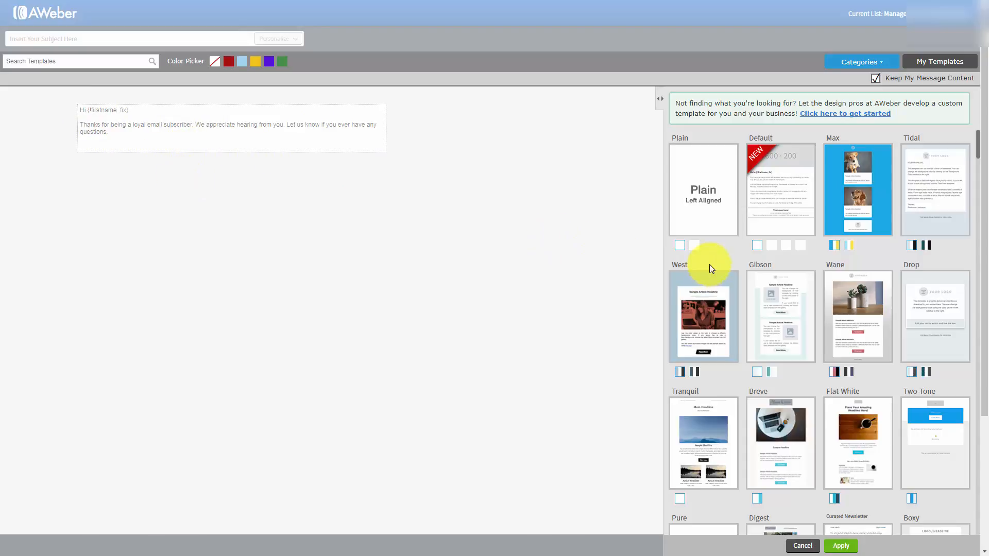
left_click(694, 245)
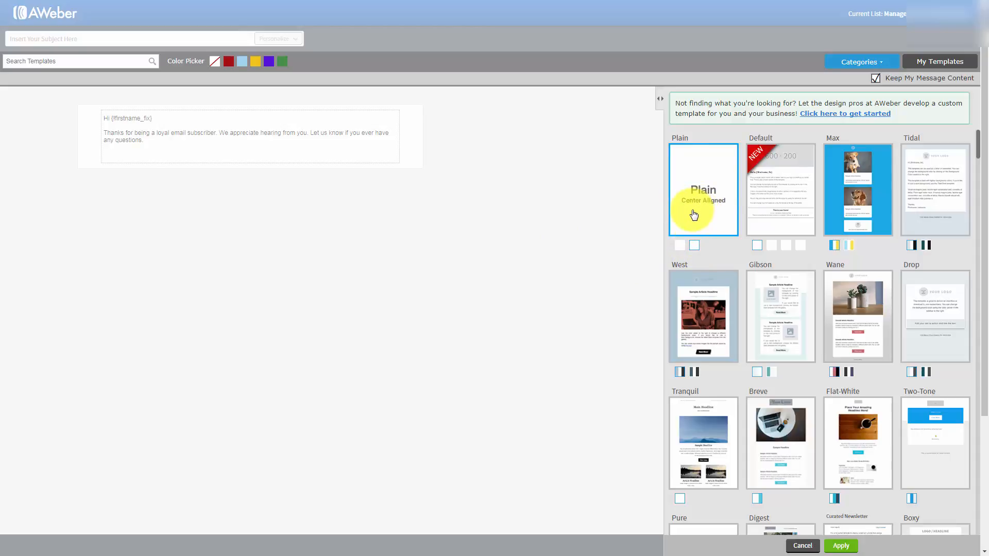
left_click(680, 246)
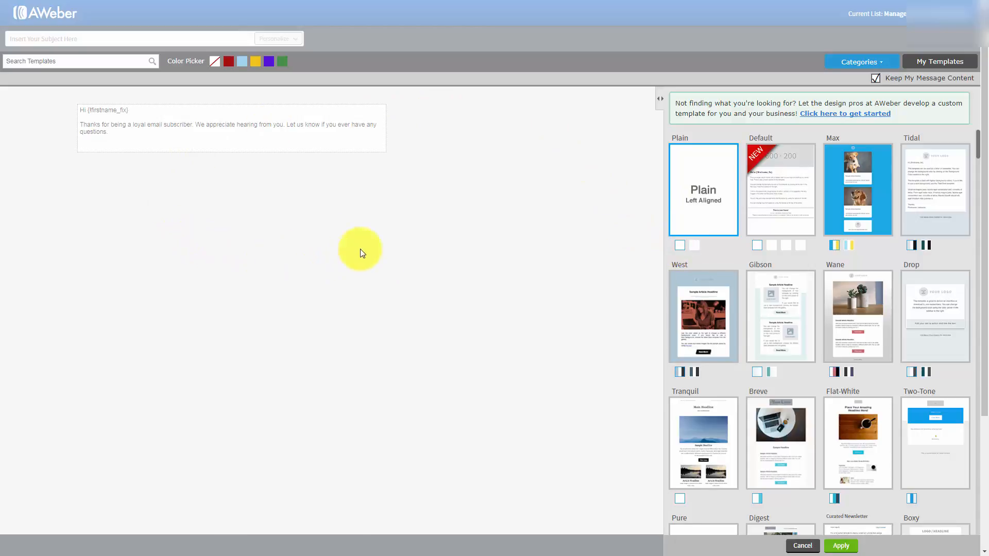
left_click(335, 227)
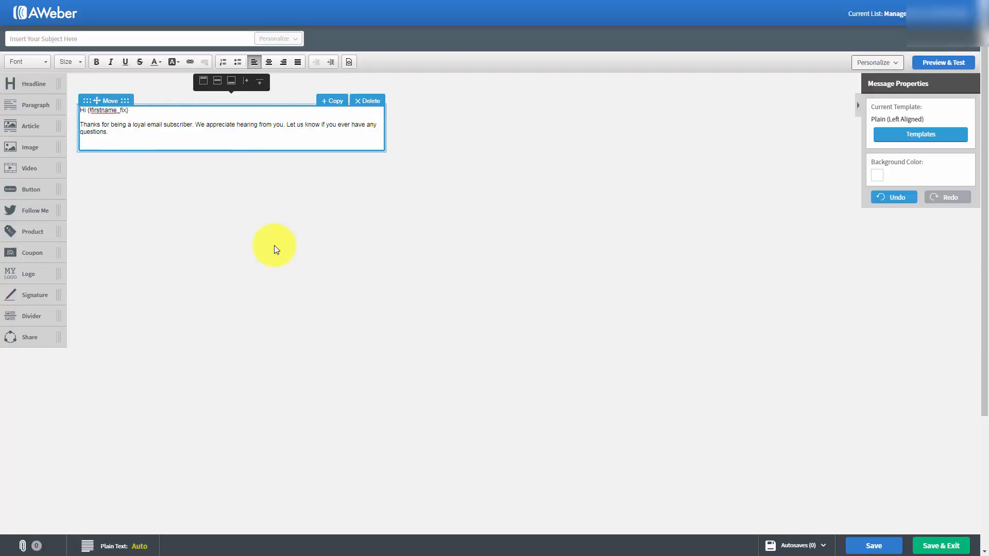
Add blank lines after the greeting and paste the copied home business article into the message body
left_click(143, 108)
key("Return")
key("Return")
key("Return")
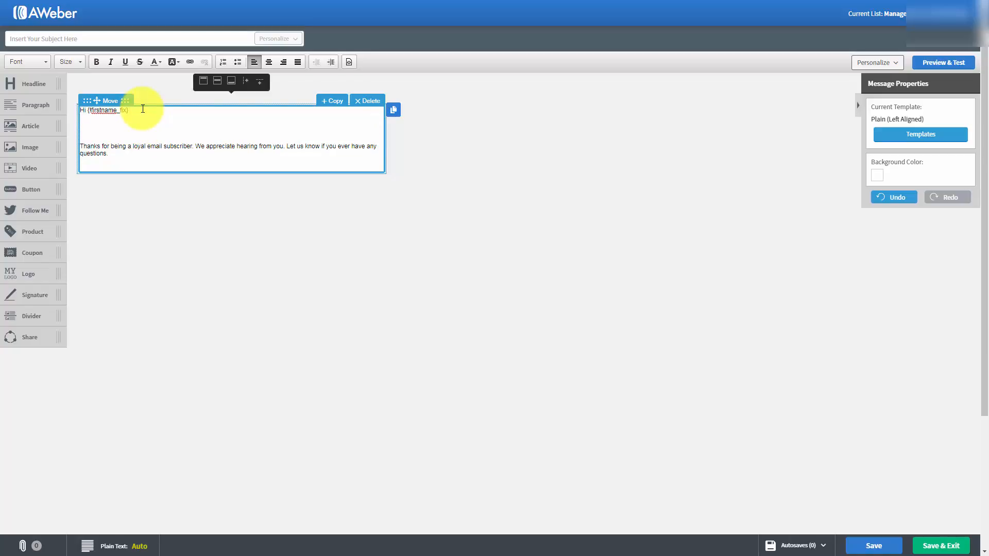
key("ctrl+v")
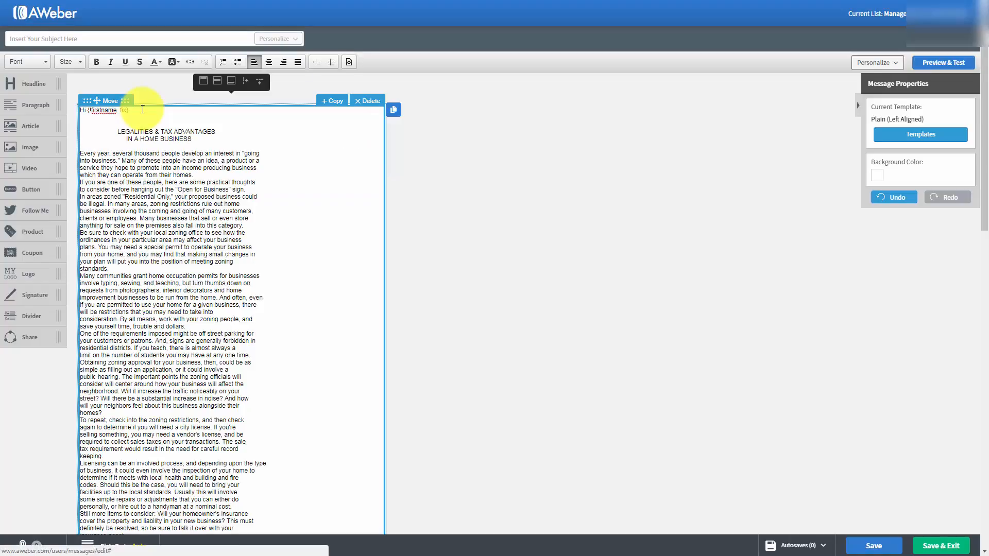
scroll(214, 201, "down", 1)
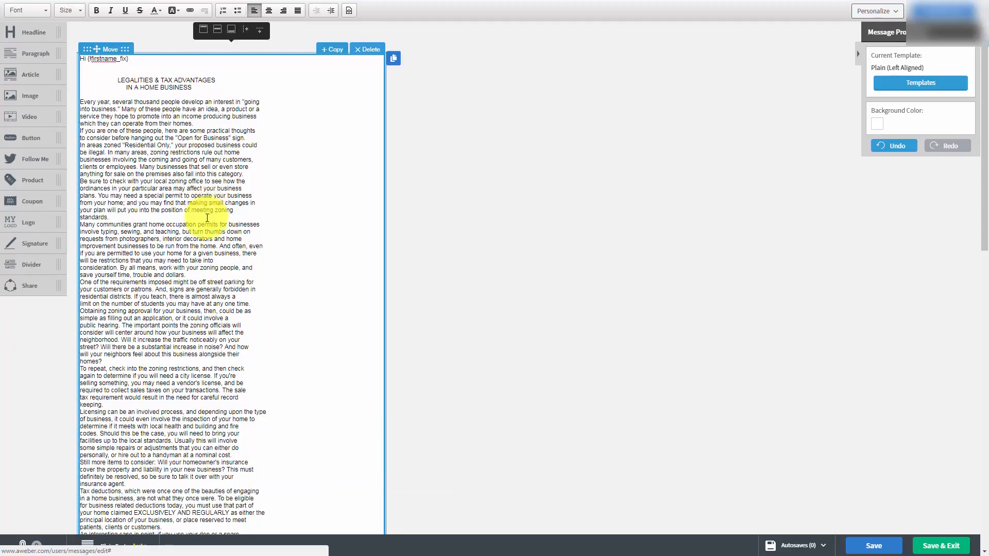
scroll(205, 231, "up", 1)
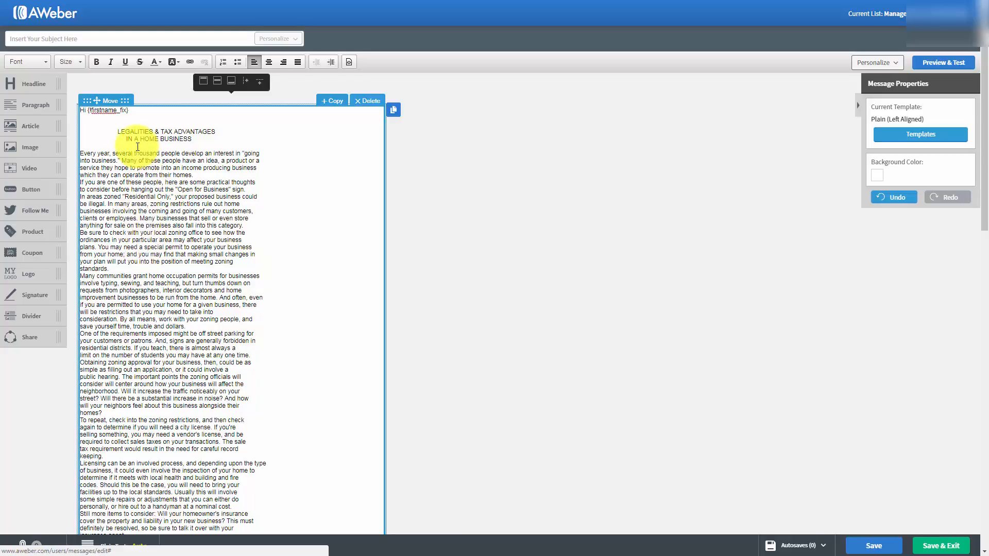
Delete the heading "LEGALITIES & TAX ADVANTAGES IN A HOME BUSINESS" and the extra blank lines above the first paragraph
left_click_drag(115, 129, 204, 140)
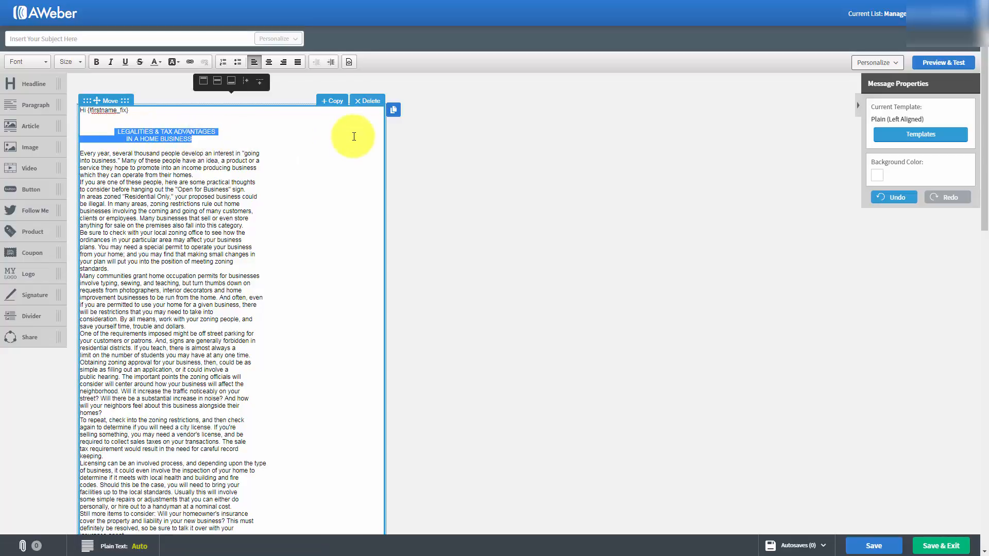
key("Delete")
key("Delete")
key("Delete")
key("Delete")
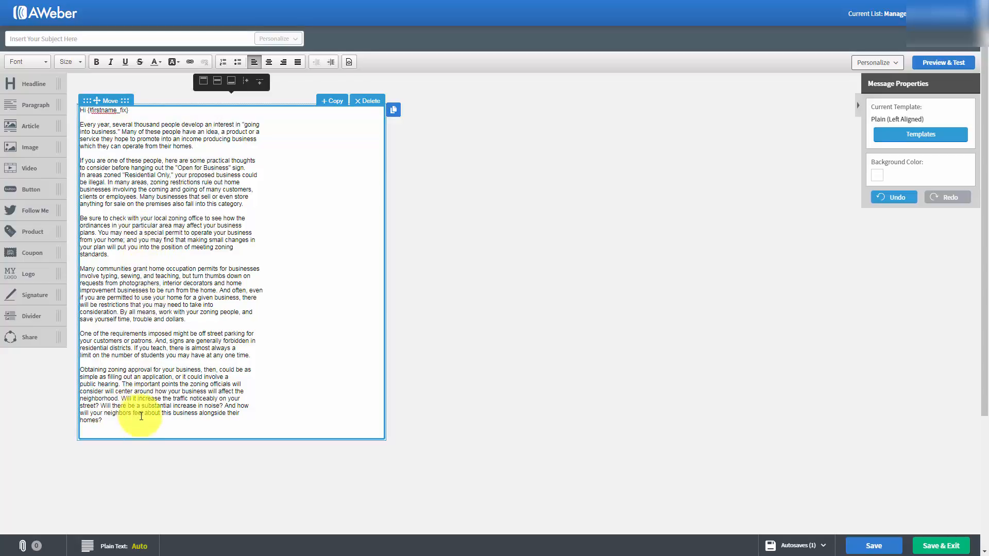
Set the font size of the entire message text, including the greeting, to 18
left_click(112, 421)
left_click_drag(63, 188, 58, 107)
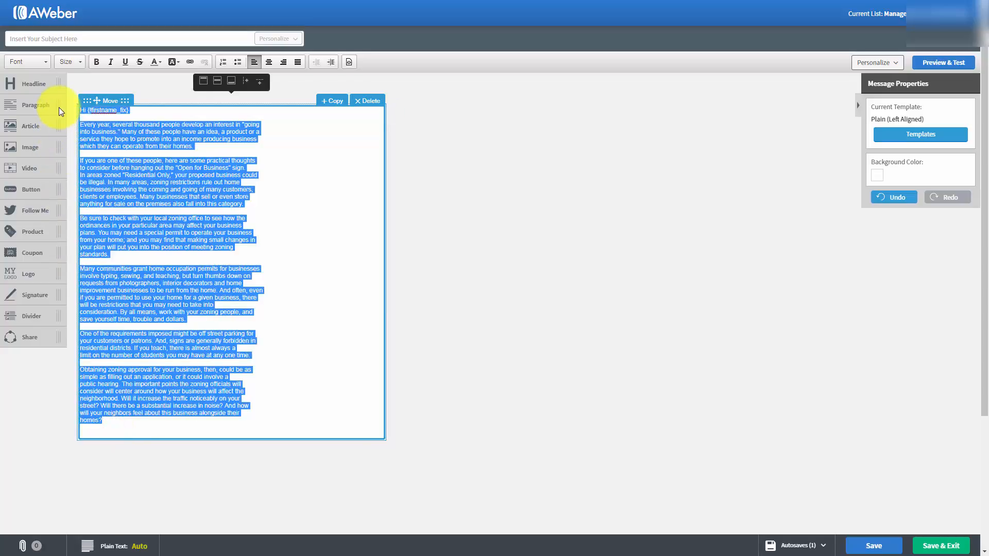
left_click(74, 61)
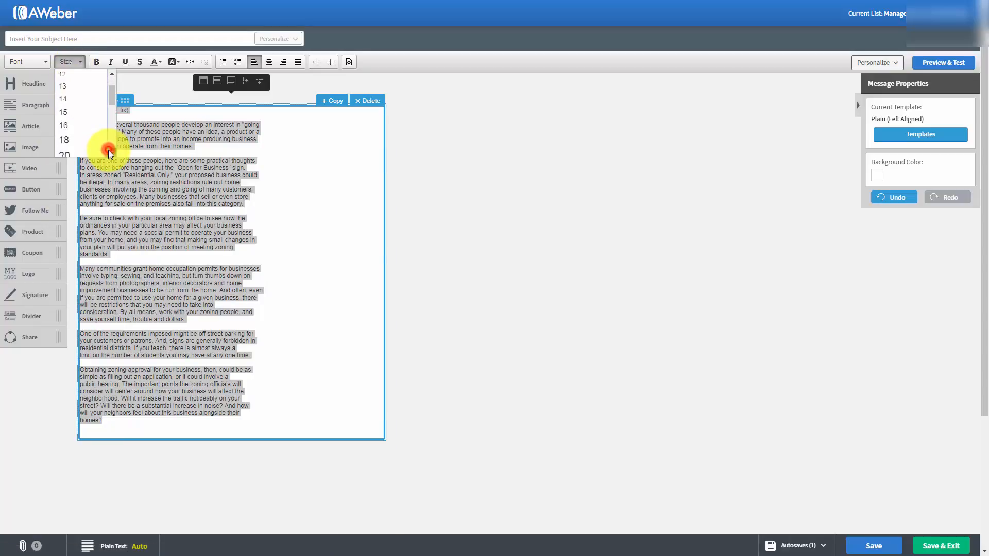
scroll(67, 137, "down", 2)
left_click(67, 116)
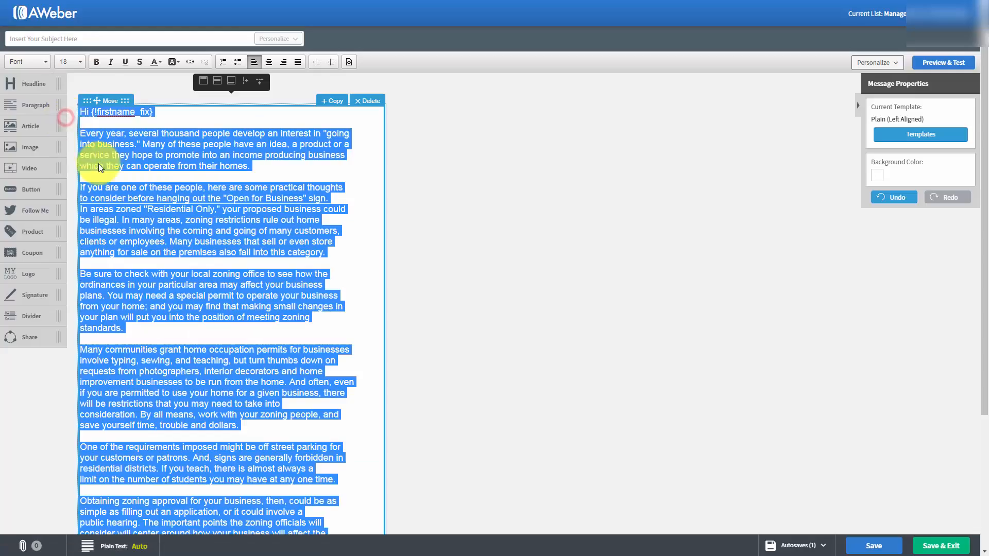
left_click(194, 221)
scroll(194, 222, "down", 1)
scroll(194, 223, "up", 1)
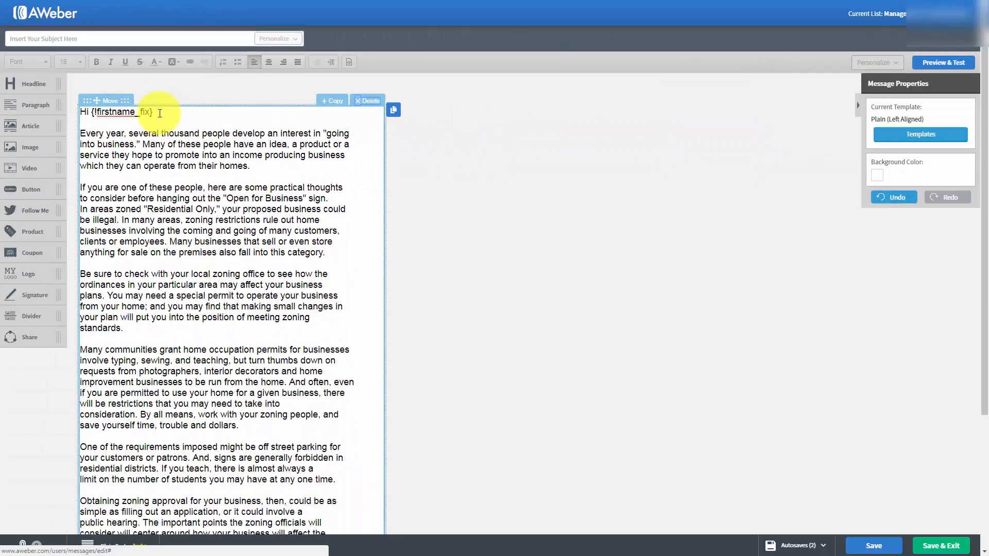
Insert the subscriber's Full Name and Last Name personalization fields on separate lines below the greeting
left_click(466, 330)
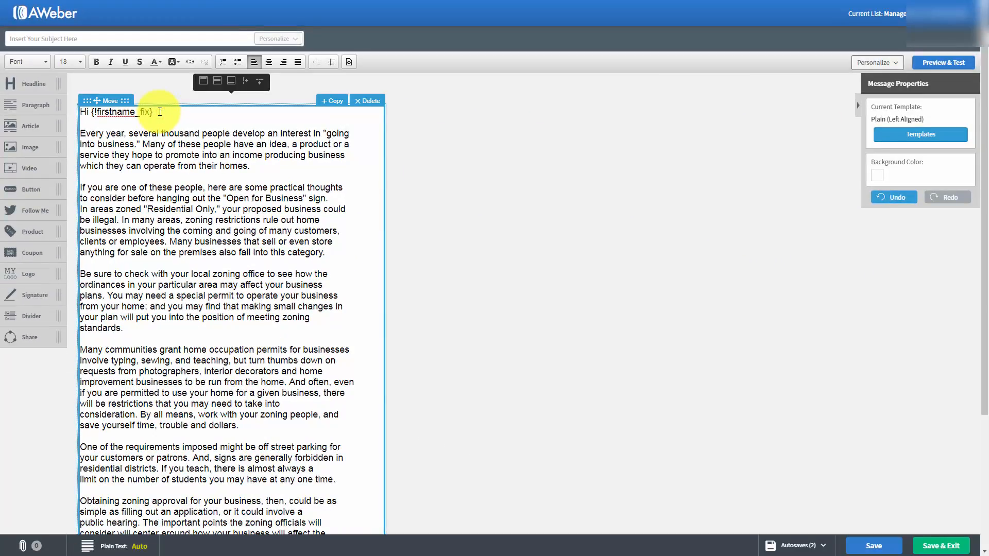
key("Return")
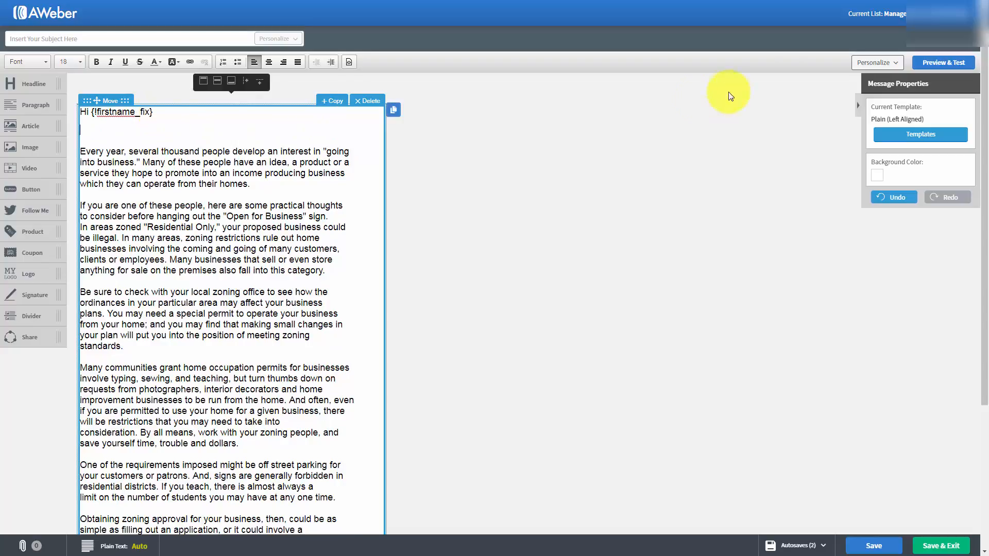
left_click(898, 63)
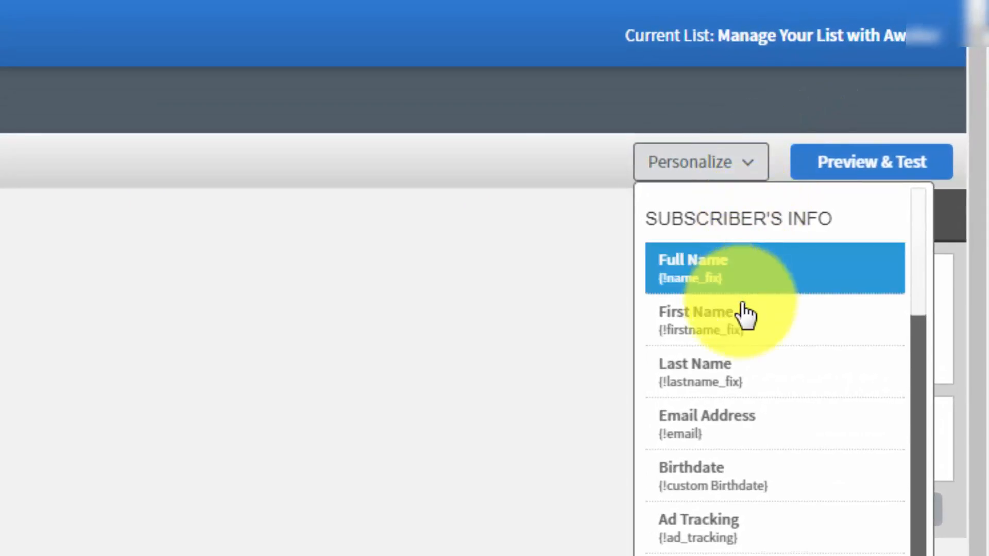
scroll(743, 316, "down", 1)
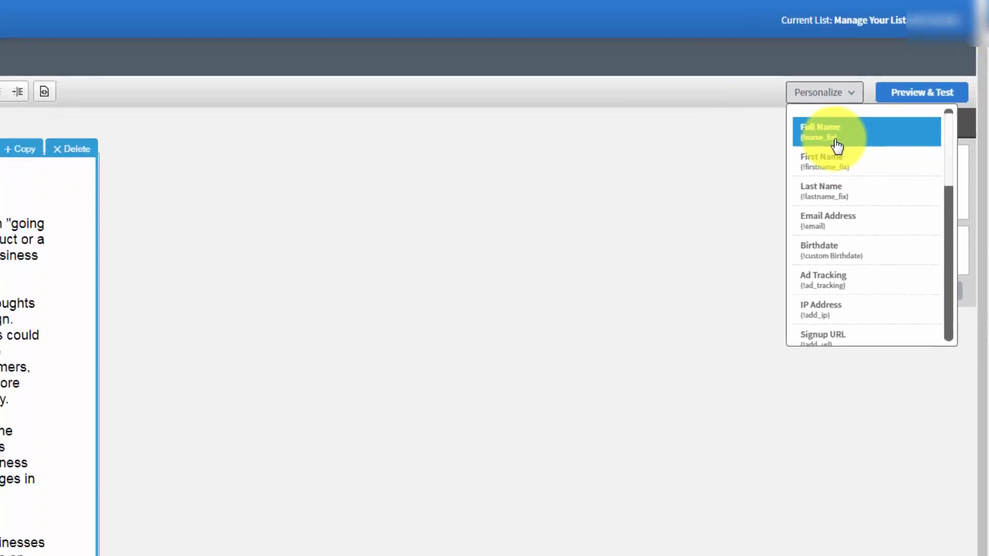
left_click(835, 140)
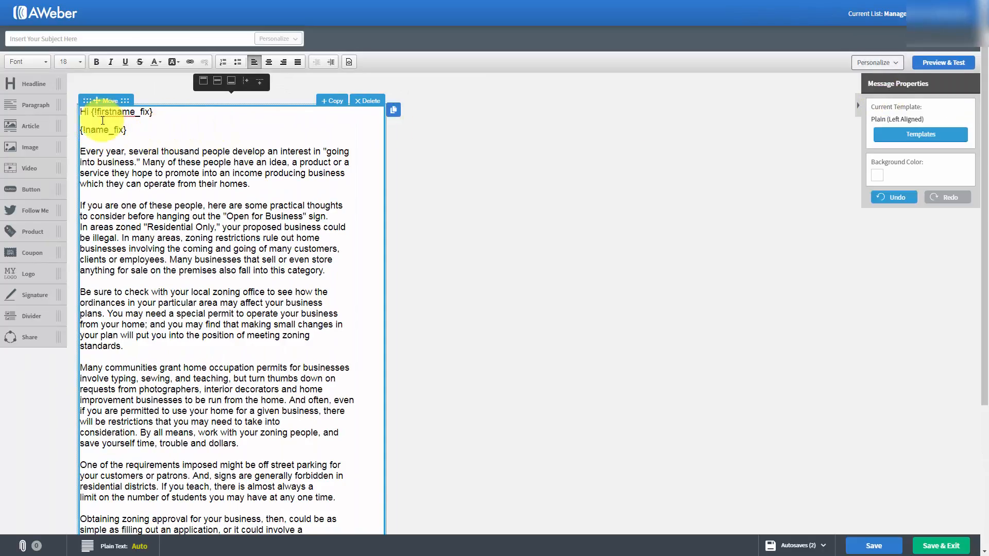
key("Return")
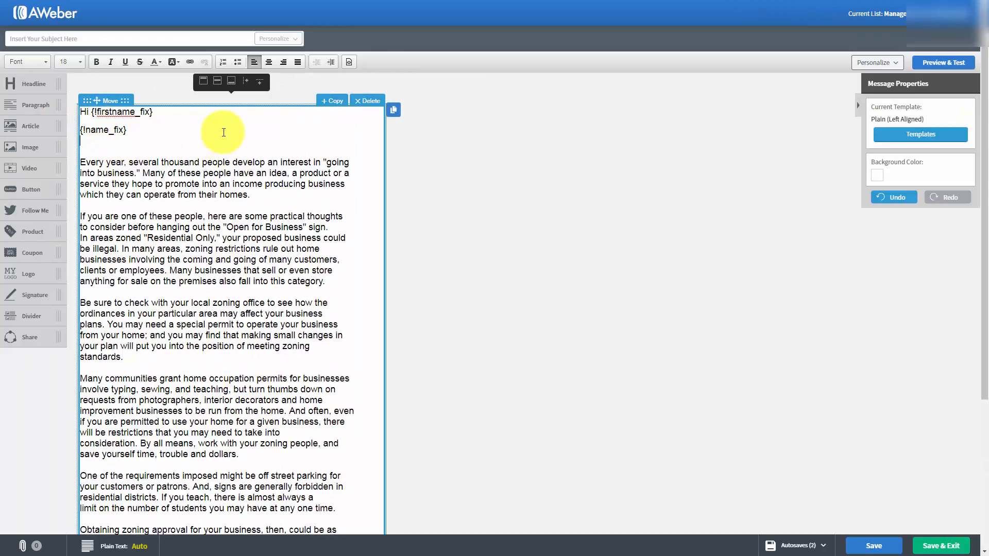
left_click(896, 63)
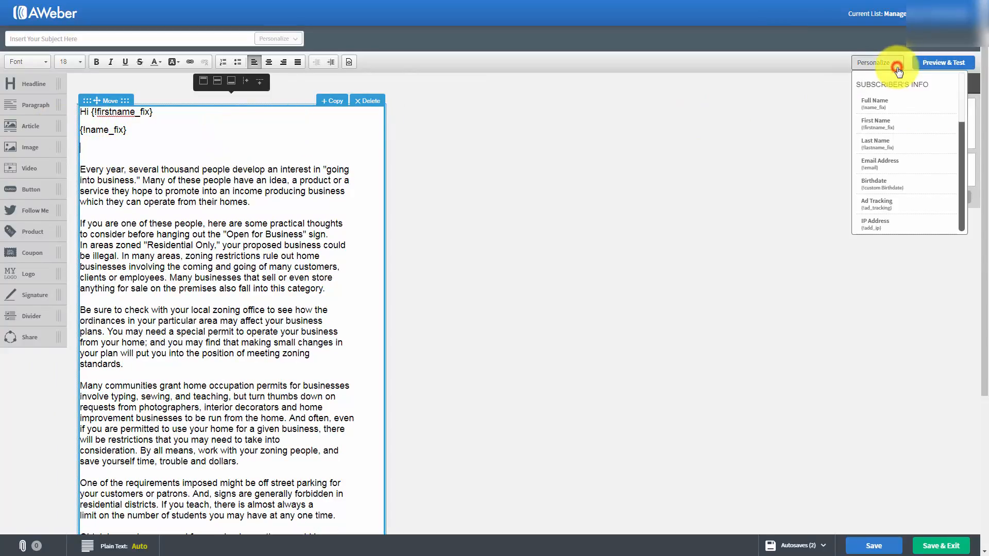
left_click(903, 143)
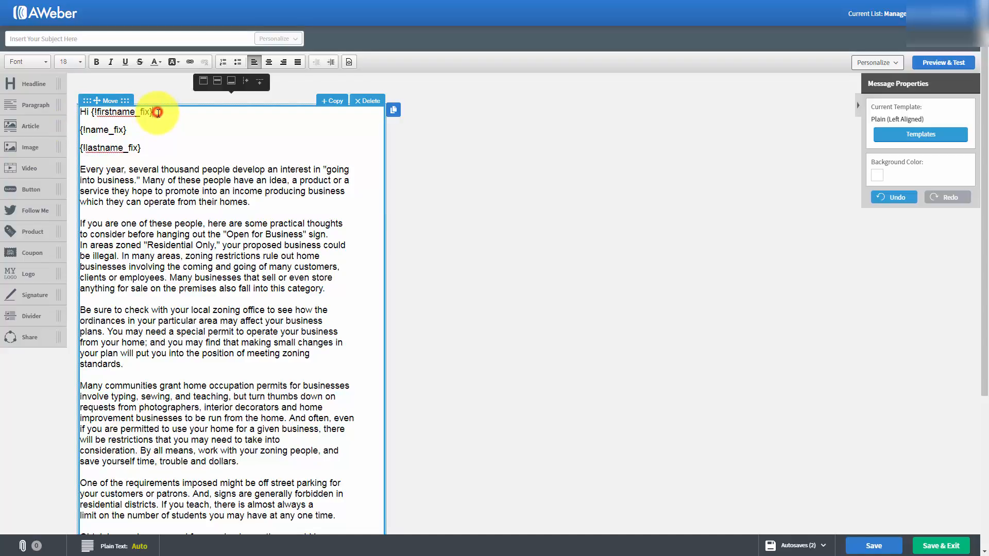
Delete the {!name_fix} and {!lastname_fix} fields, leaving one blank line between the greeting and the first paragraph
left_click_drag(158, 112, 157, 153)
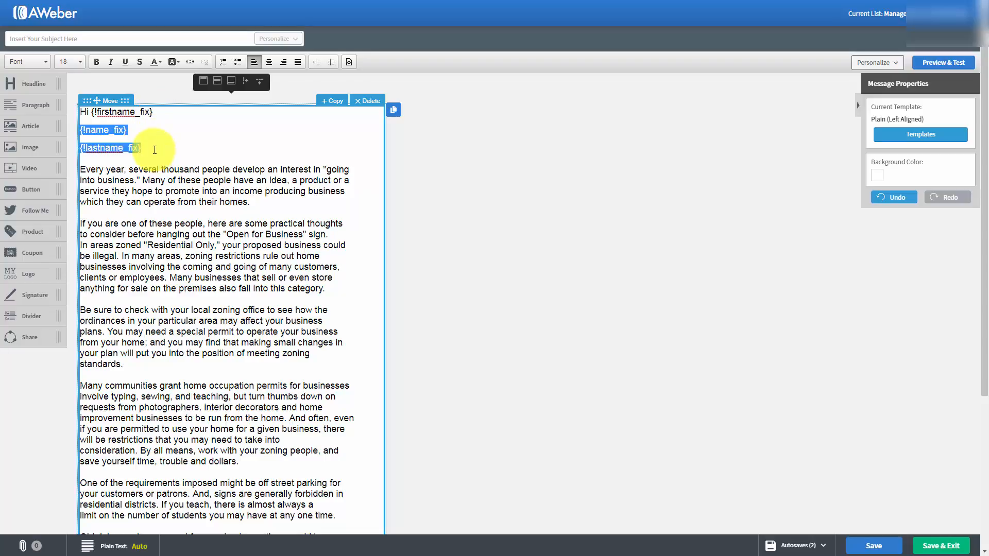
key("Delete")
key("Delete")
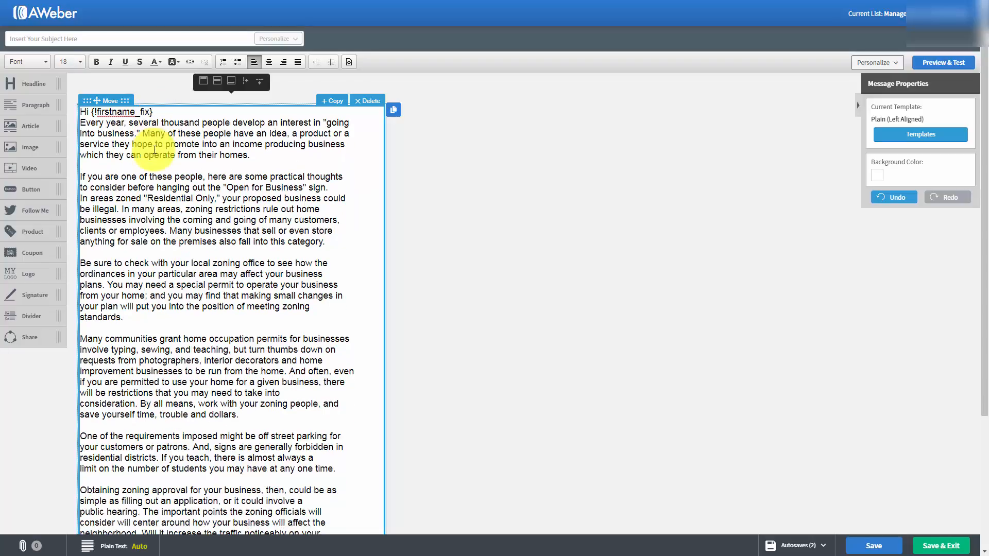
key("Return")
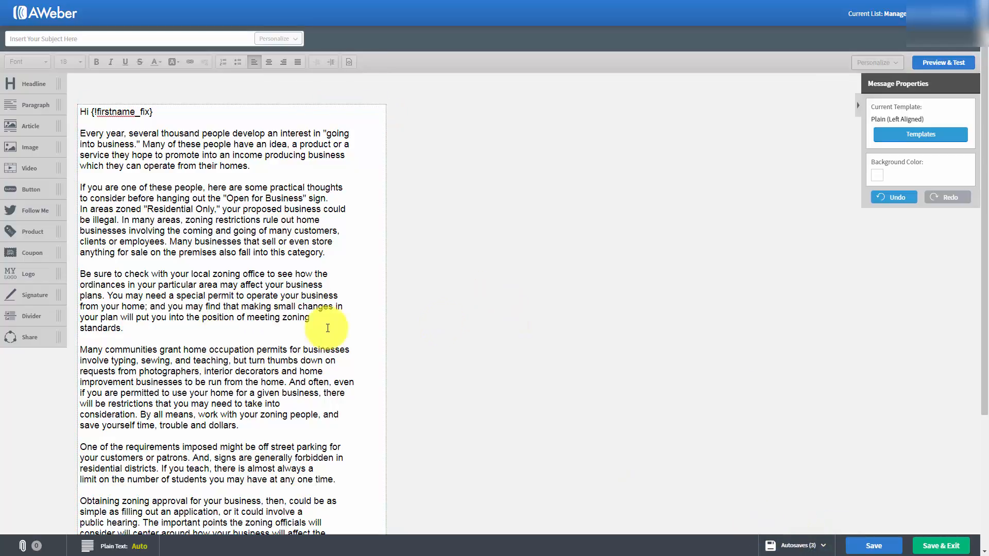
Enter "Tax Advantages For Us" as the message subject
left_click(62, 37)
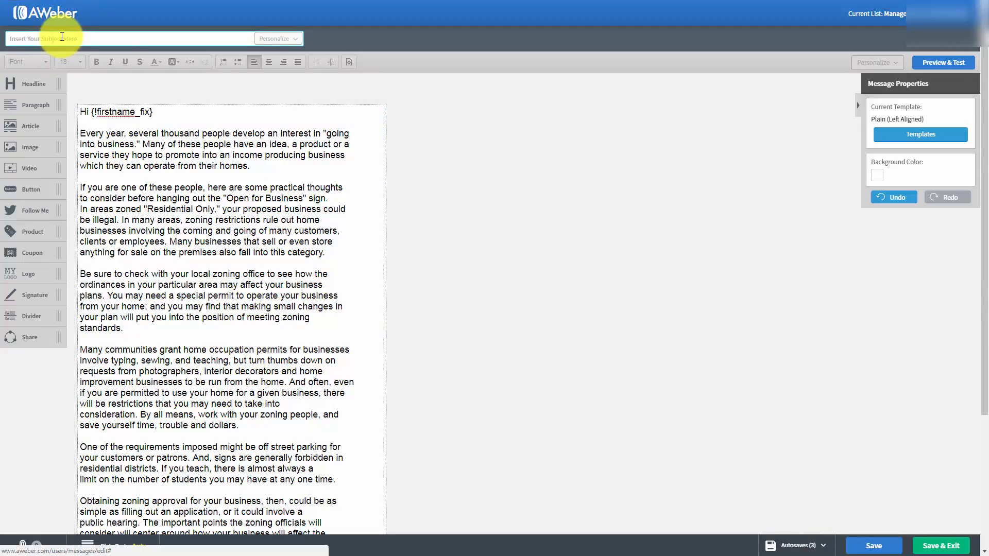
type("Tax Advantages For Us")
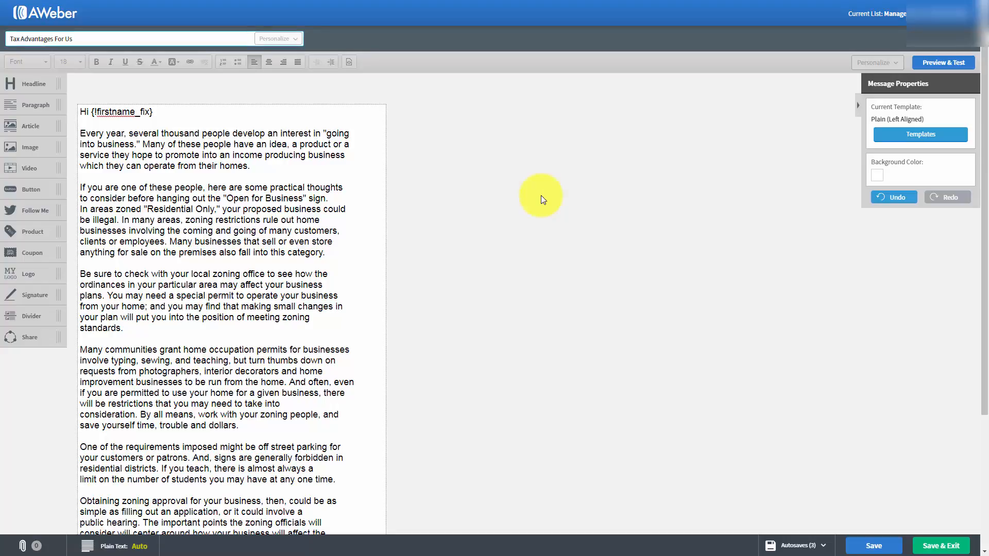
scroll(397, 175, "down", 3)
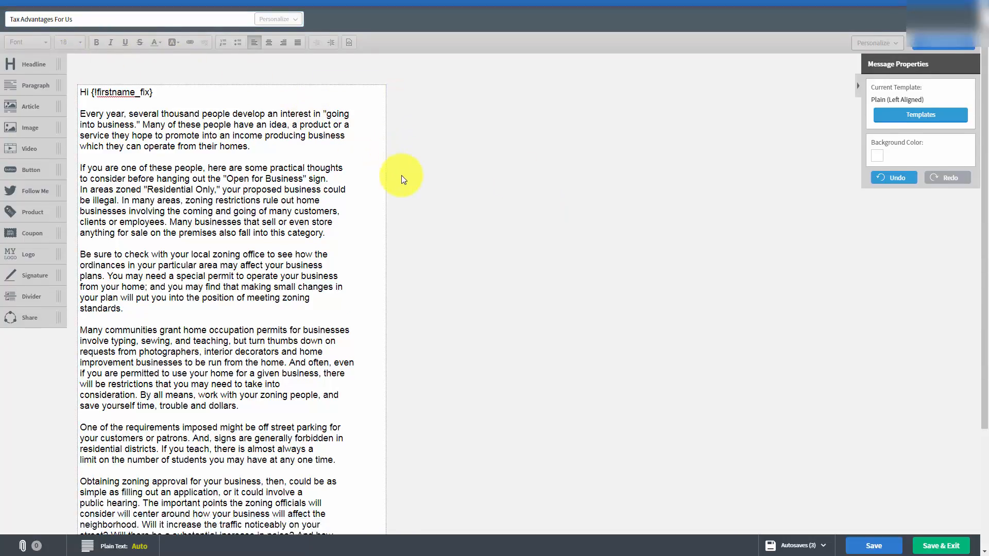
scroll(405, 183, "up", 5)
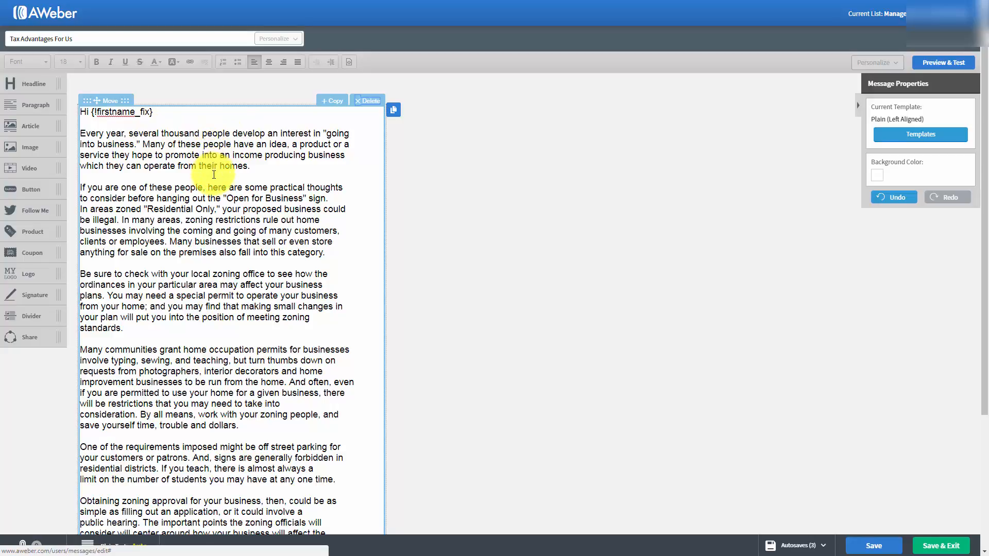
Change the message's background color to the light grey #C3CED5 from the color palette and apply it
left_click(877, 178)
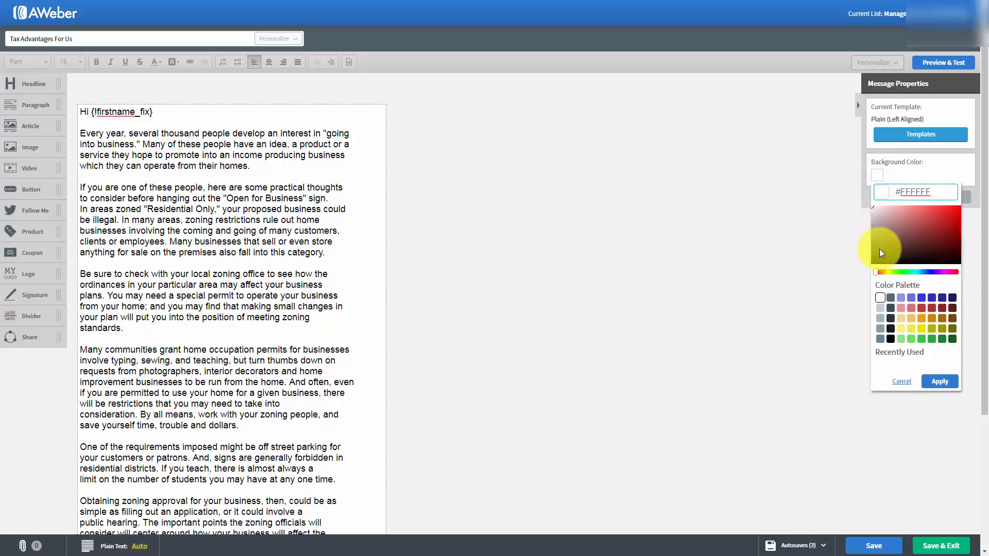
left_click(879, 309)
left_click(939, 382)
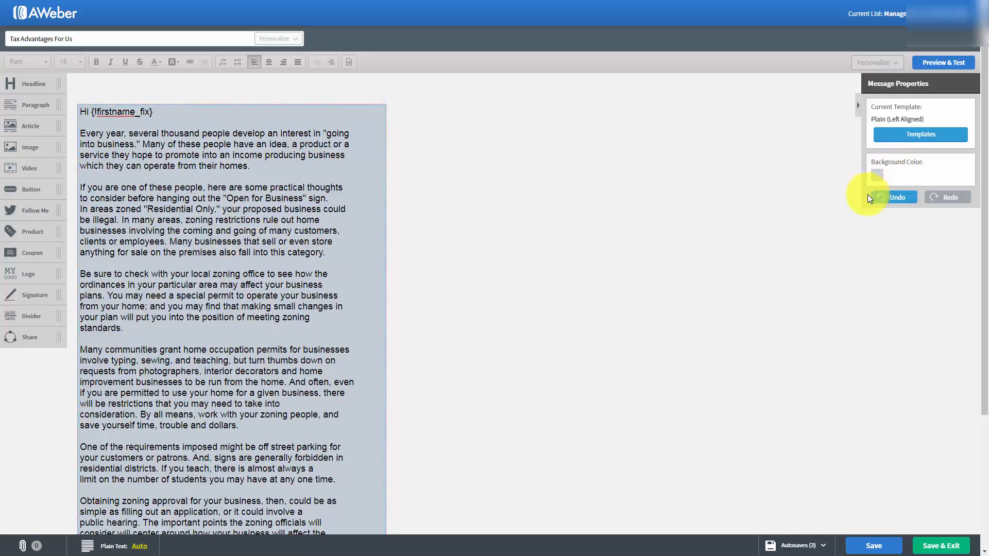
Set the message's background color back to white (#FFFFFF) and apply it
left_click(876, 176)
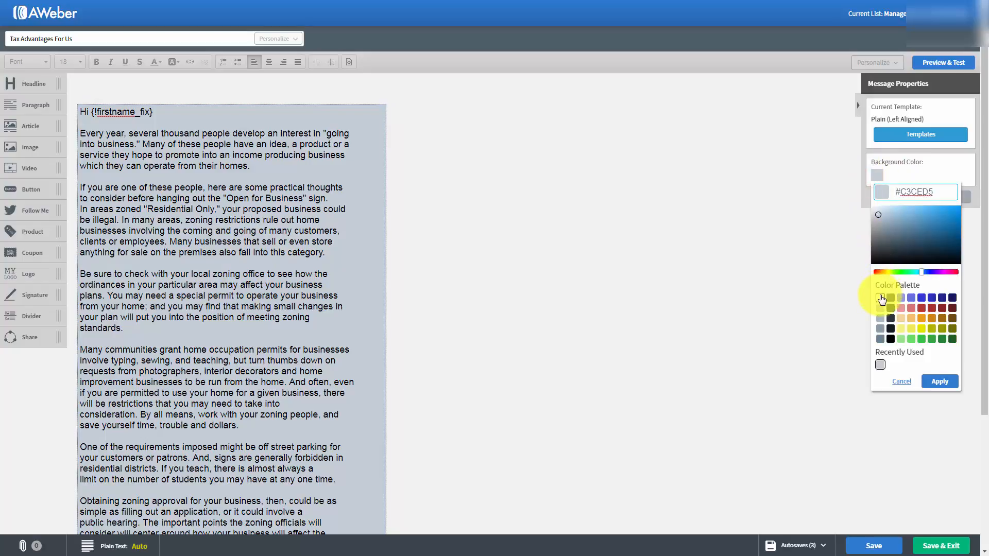
left_click(880, 298)
left_click(941, 381)
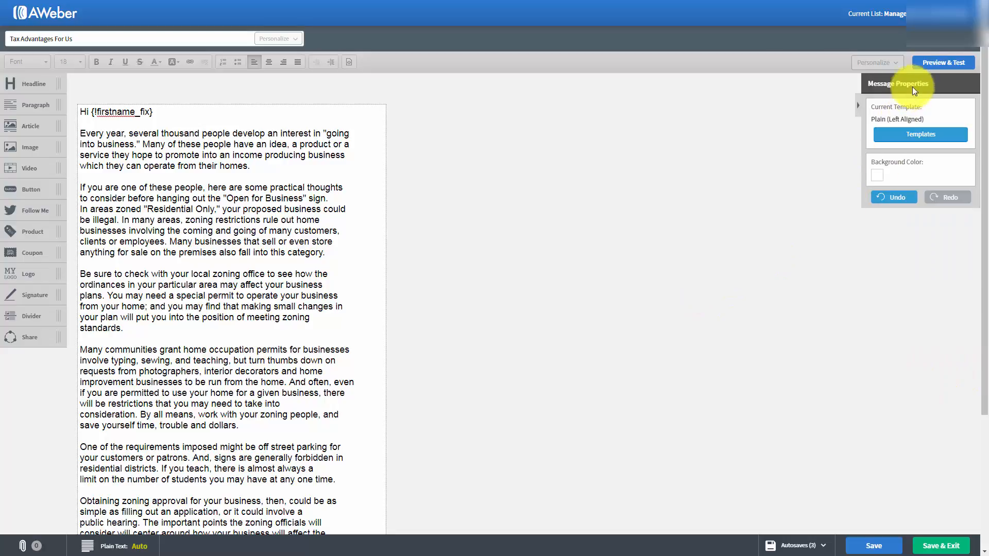
Preview the message, check its full text from the greeting to the unsubscribe footer, and return to the editor
left_click(933, 63)
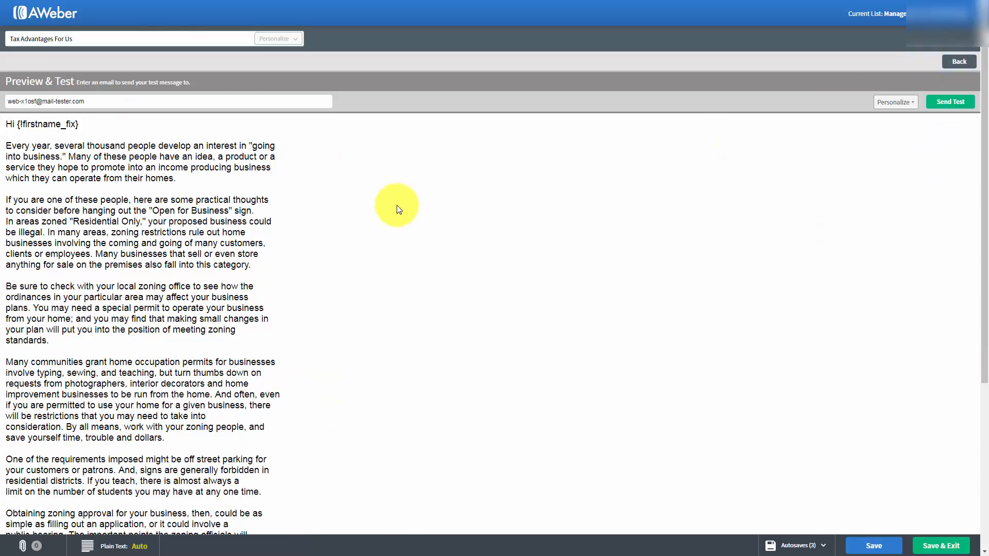
scroll(398, 208, "down", 5)
scroll(398, 209, "up", 5)
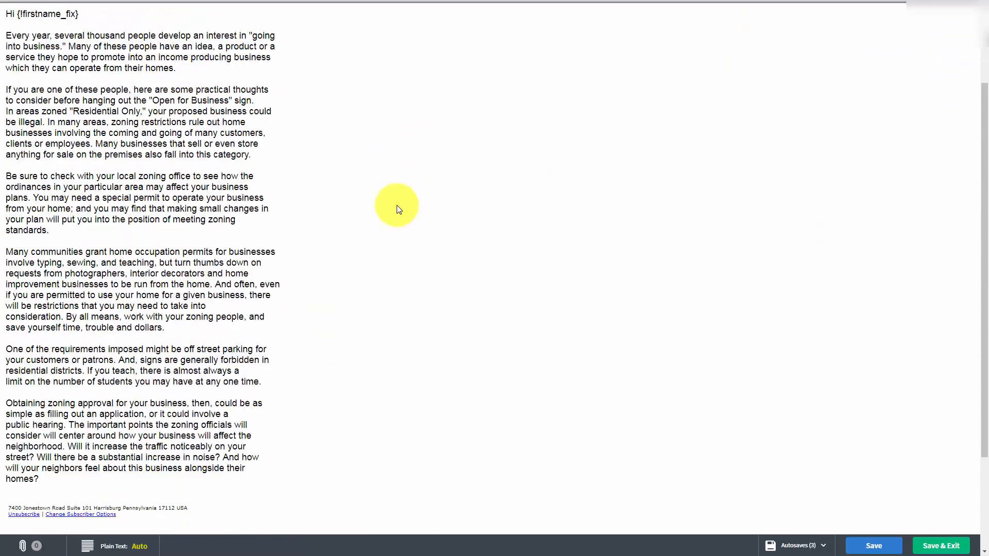
scroll(397, 205, "down", 4)
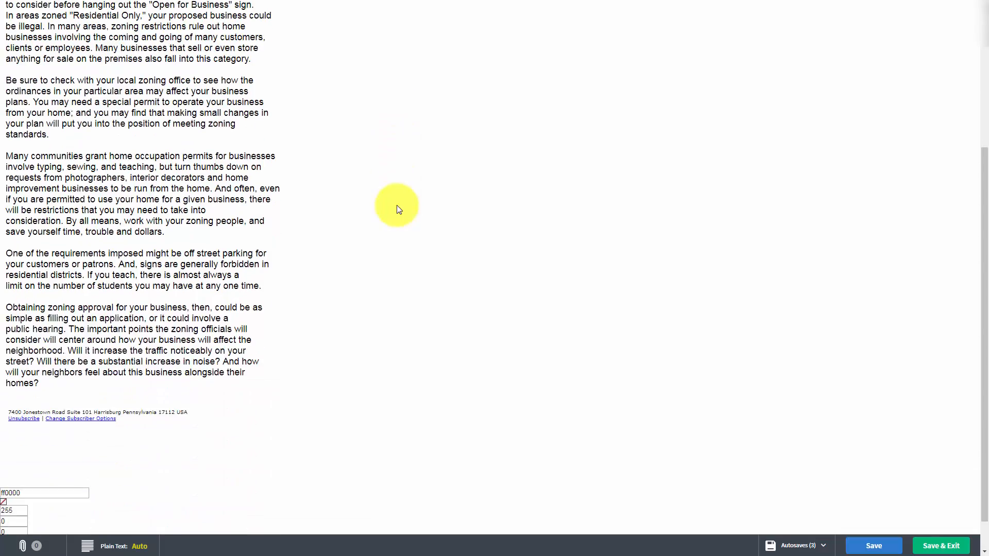
scroll(398, 209, "up", 4)
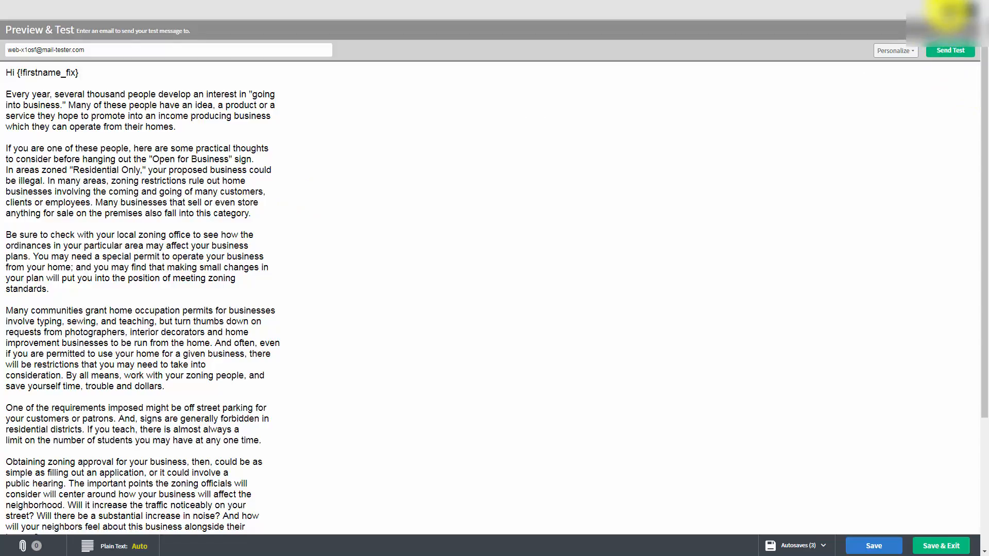
left_click(949, 12)
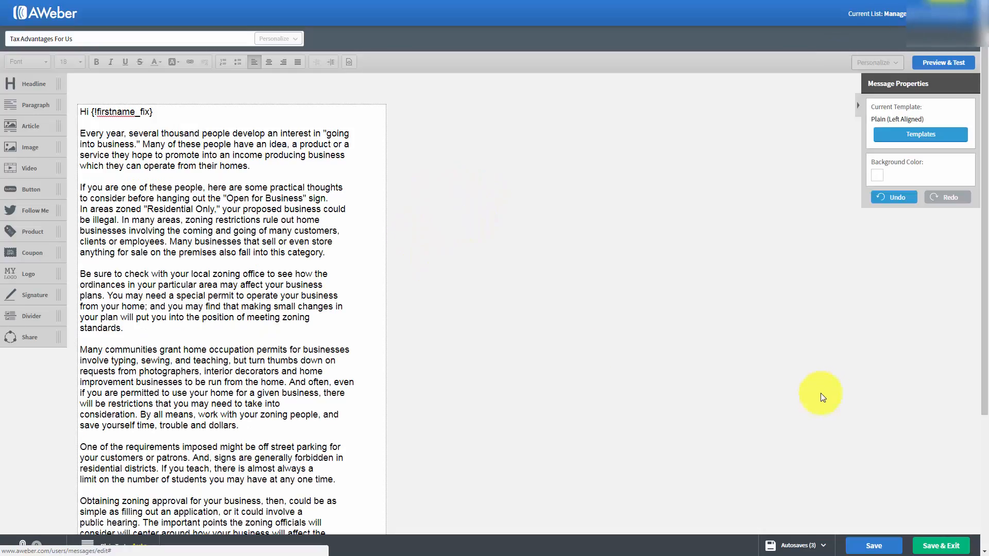
Save the "Tax Advantages For Us" message while staying in the editor
left_click(870, 547)
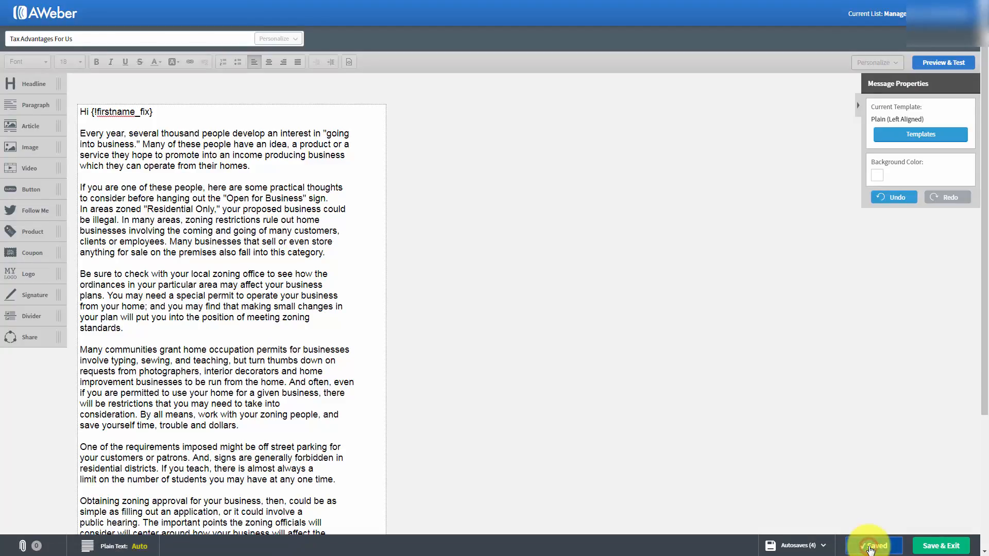